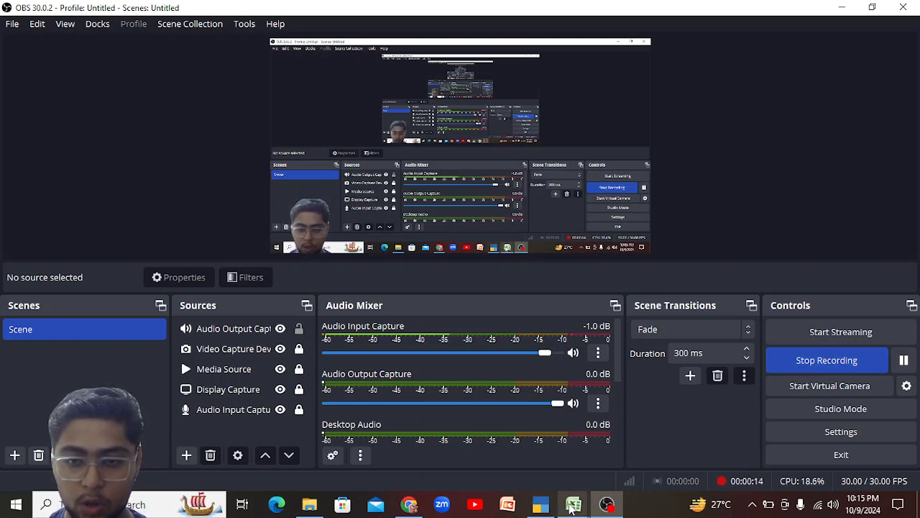
# Switch to the GSTR-1 September 2024-25 workbook in Excel and select cell M6 beside the HSN summary table.
pyautogui.moveTo(573, 503)
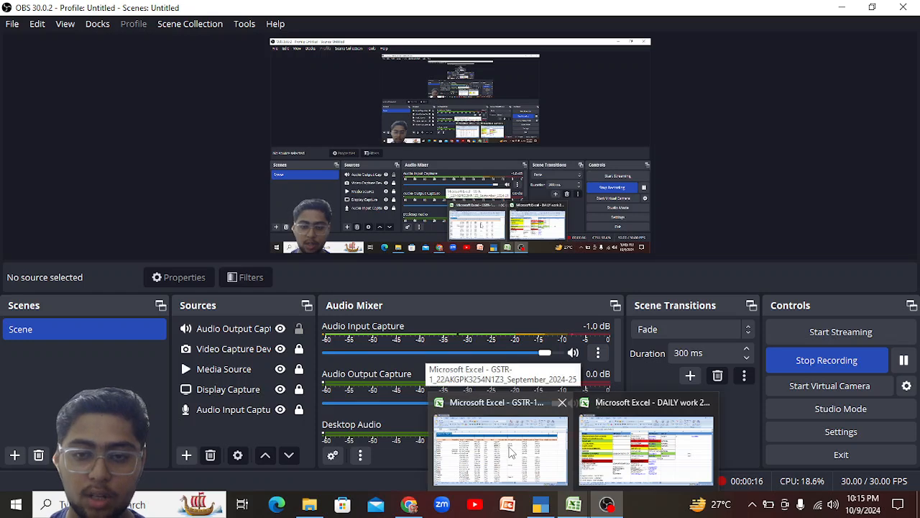
pyautogui.click(510, 452)
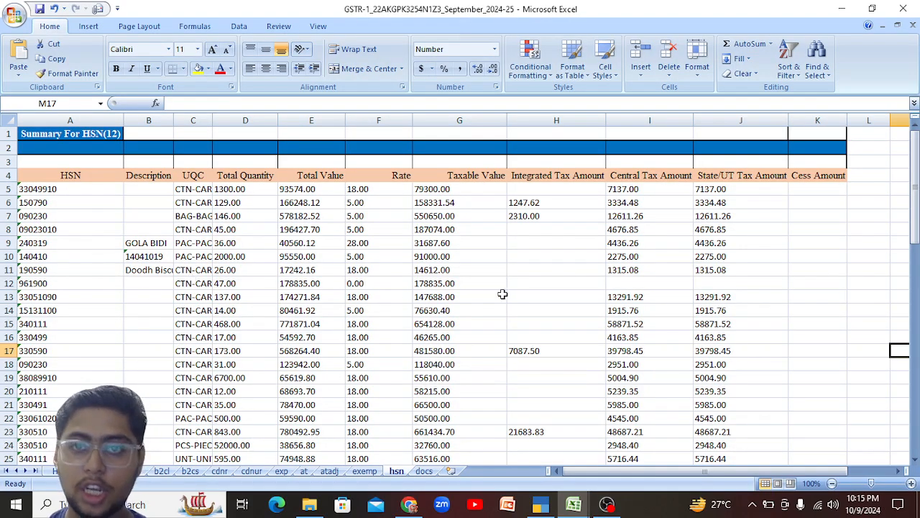
pyautogui.click(820, 204)
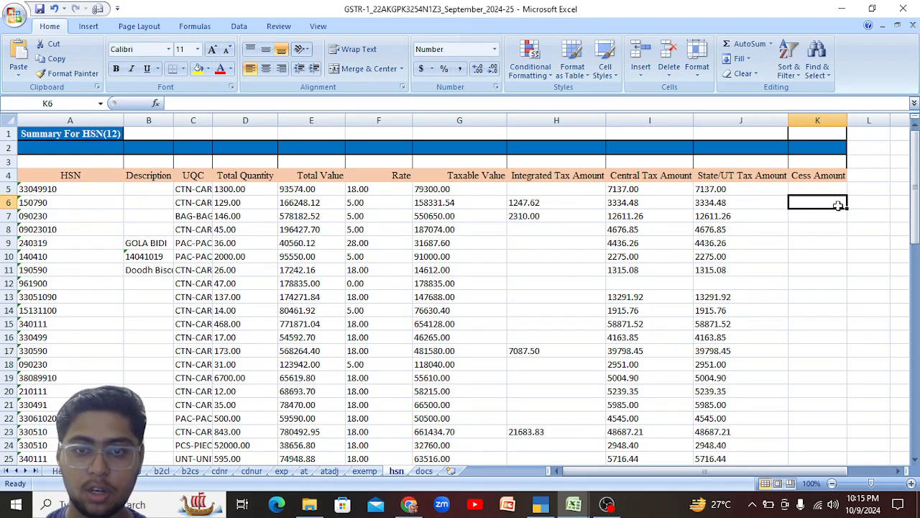
pyautogui.press('Right')
pyautogui.press('Right')
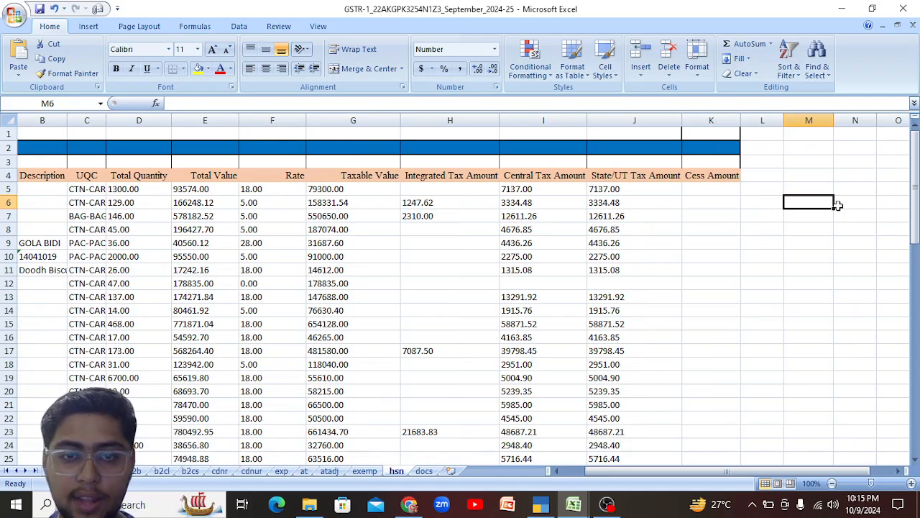
# Examine the HSN, rate, value and tax amount columns across rows 5 and 6 of the HSN summary.
pyautogui.click(342, 188)
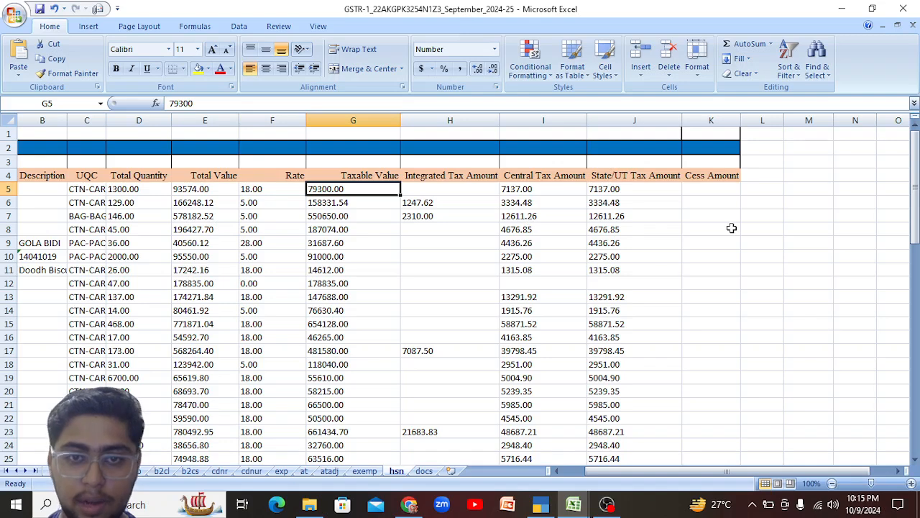
pyautogui.press('Right')
pyautogui.press('Right')
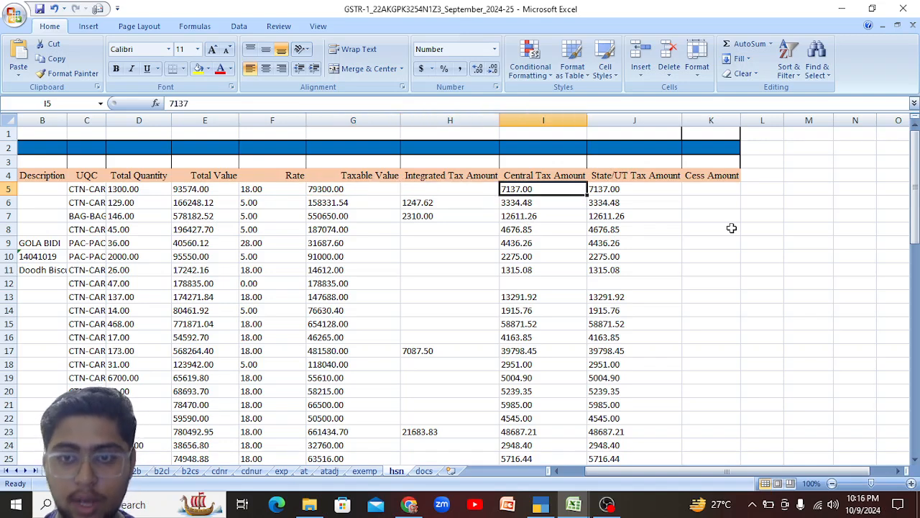
pyautogui.press('Right')
pyautogui.press('Left')
pyautogui.press('Left')
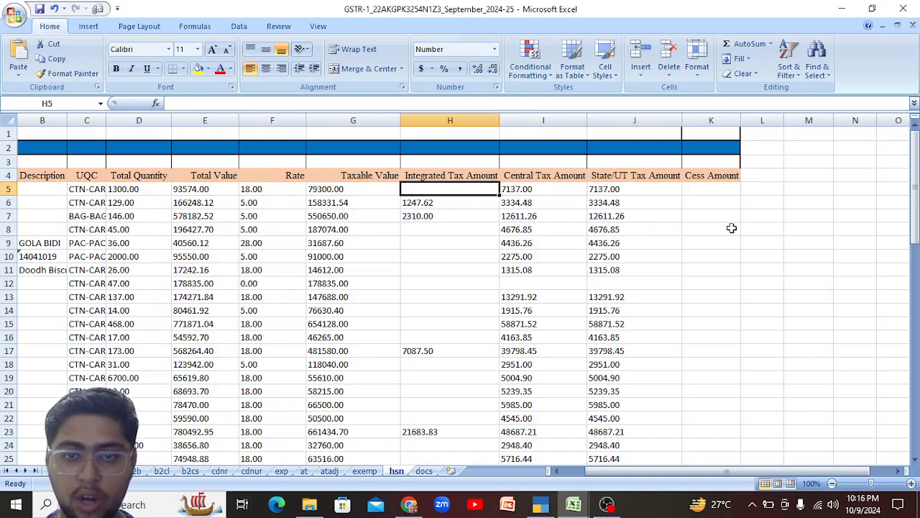
pyautogui.press('Down')
pyautogui.press('Left')
pyautogui.press('Left')
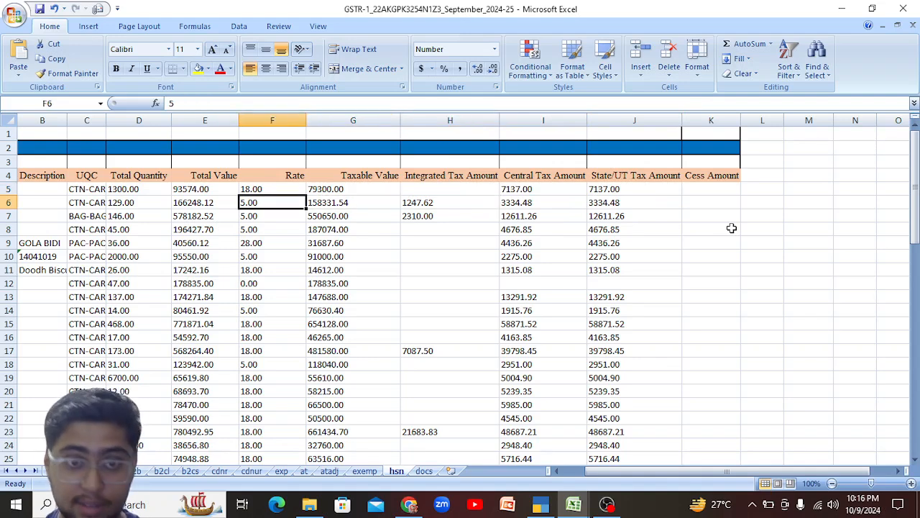
pyautogui.press('Left')
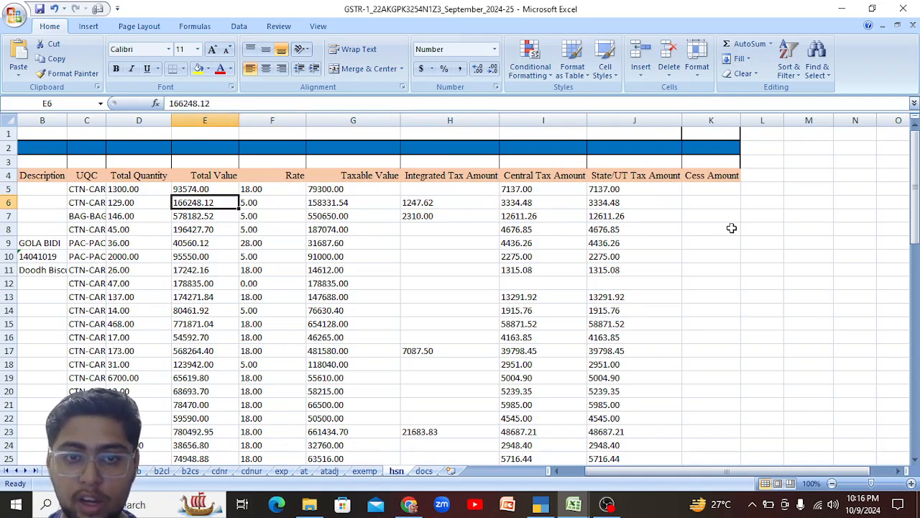
pyautogui.press('Left')
pyautogui.press('Left')
pyautogui.press('Left')
pyautogui.press('Left')
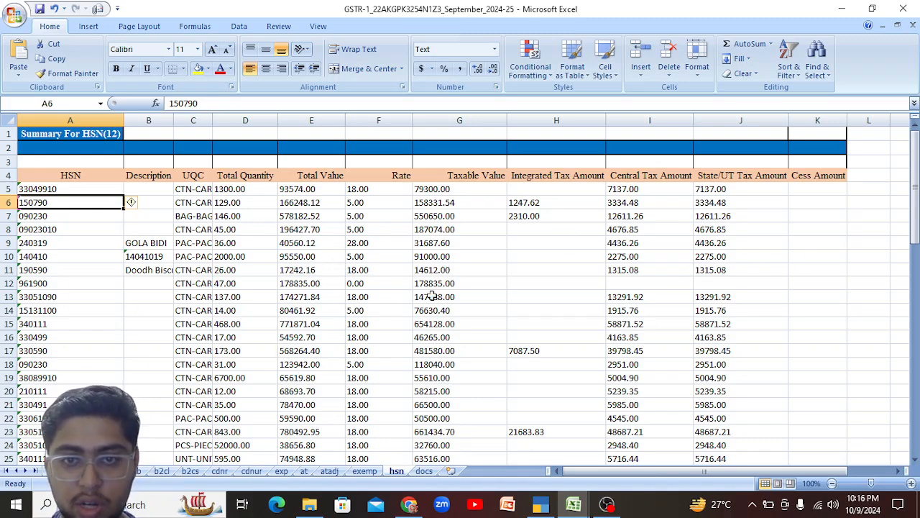
# Check the taxable value, rate and central tax amount in row 5 of the HSN summary.
pyautogui.click(816, 201)
pyautogui.press('Right')
pyautogui.press('Right')
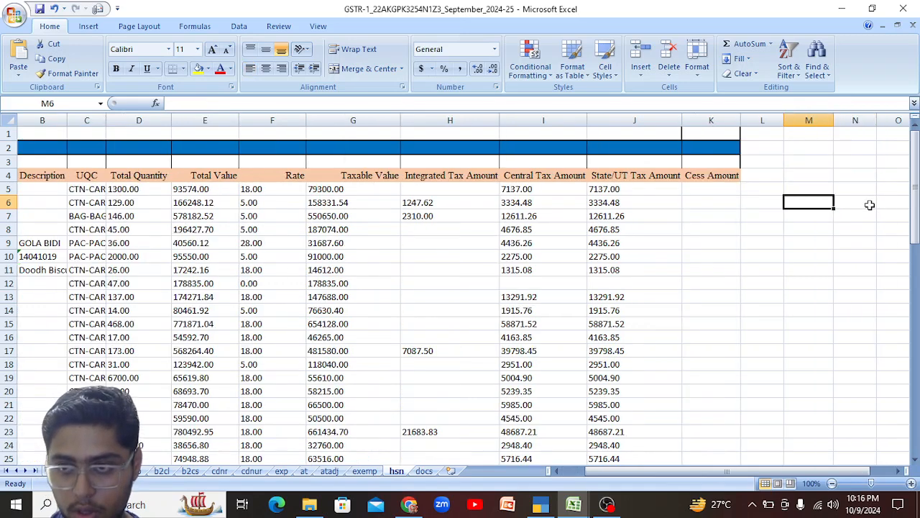
pyautogui.press('Up')
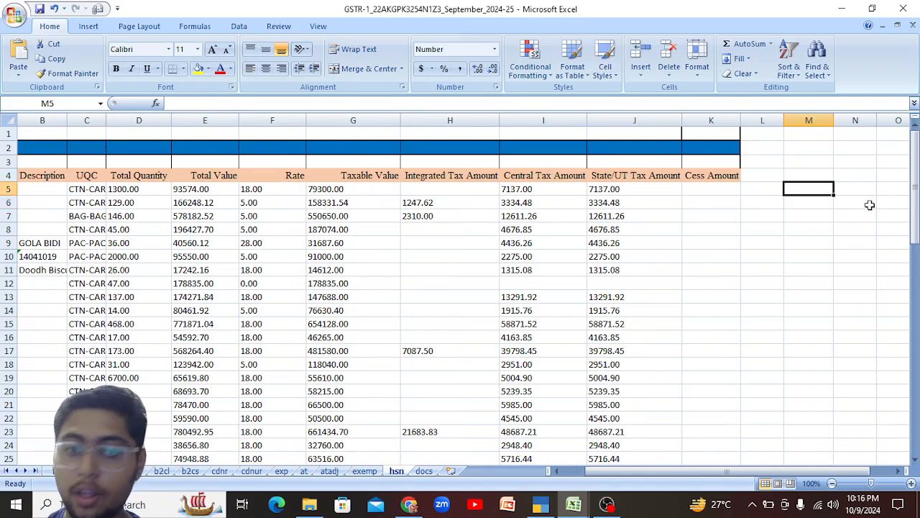
pyautogui.click(362, 192)
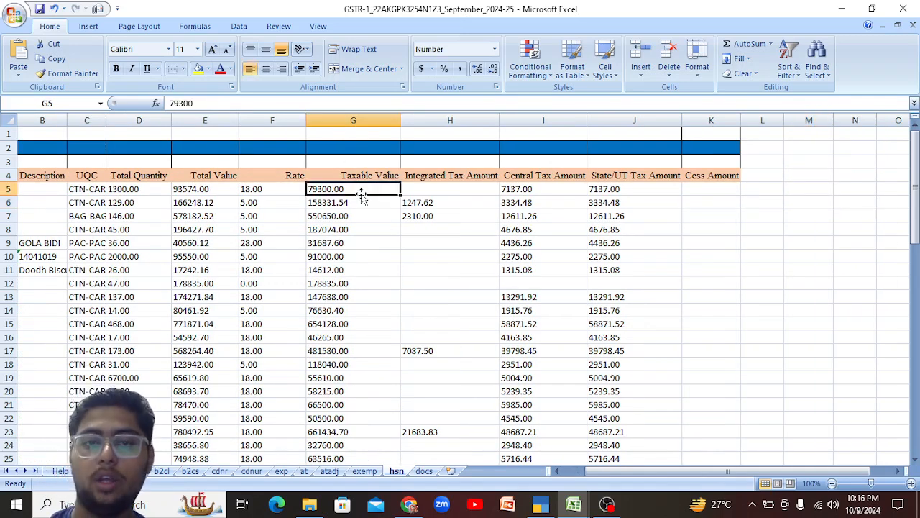
pyautogui.click(255, 187)
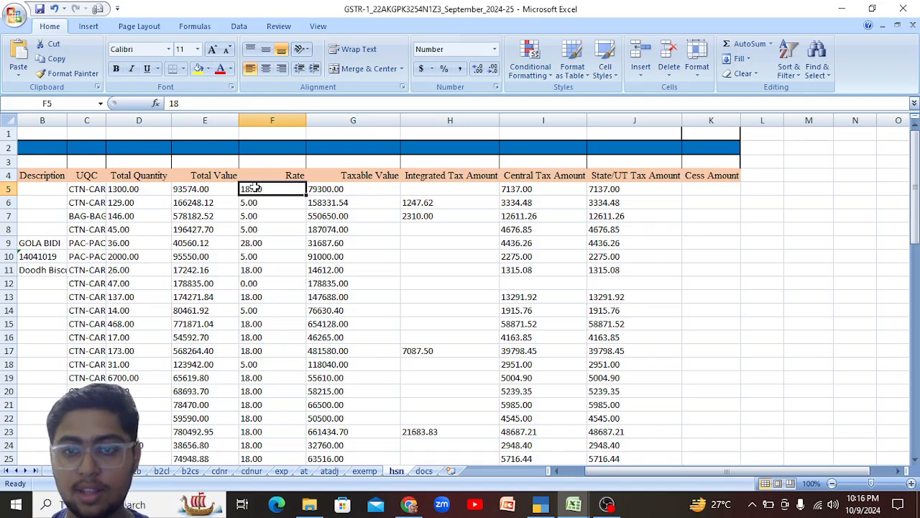
pyautogui.click(536, 188)
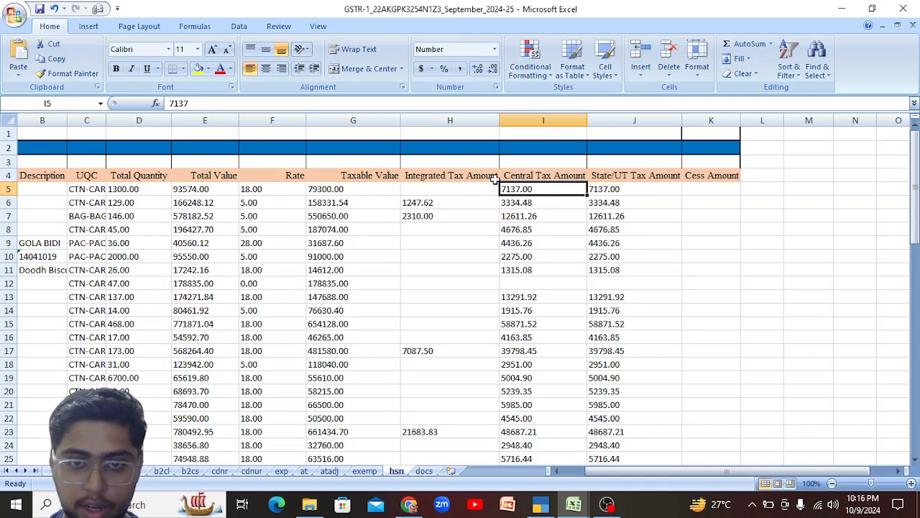
pyautogui.click(332, 190)
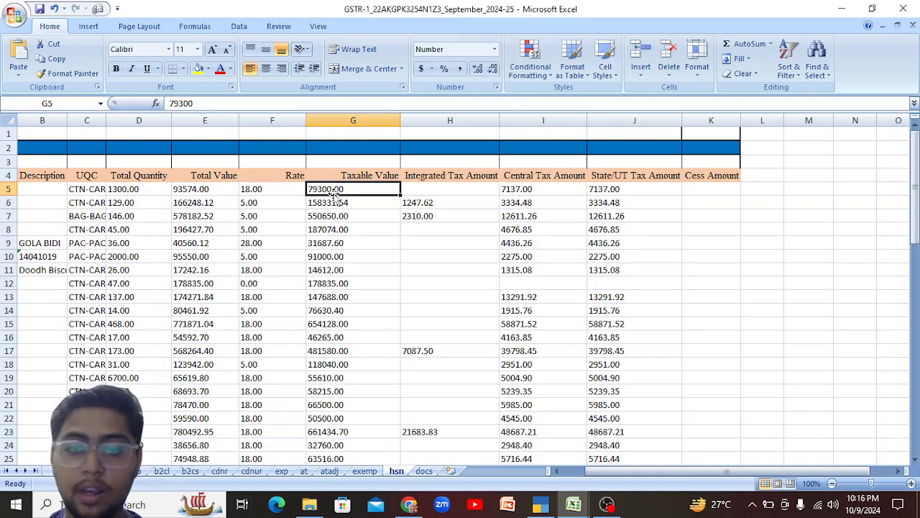
# Open the Calculator app and move its window clear of the rate, taxable value and central tax columns.
pyautogui.click(147, 505)
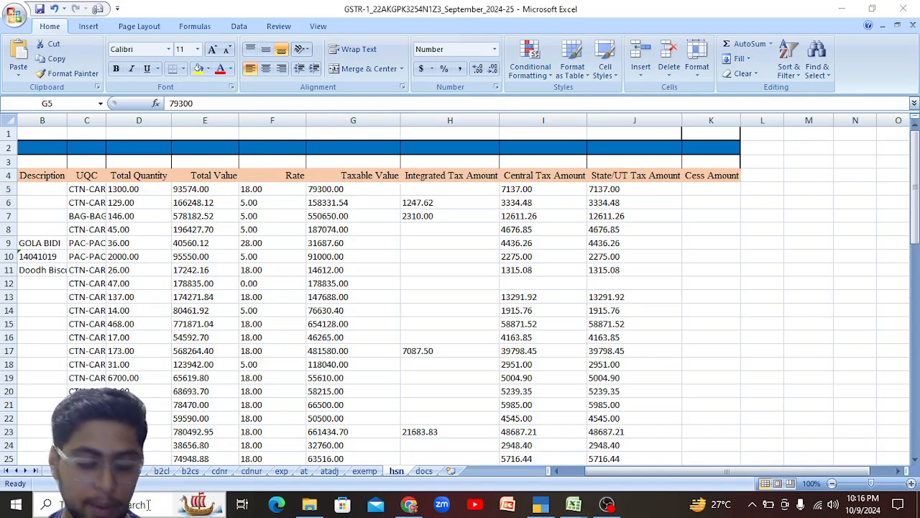
pyautogui.write('ca')
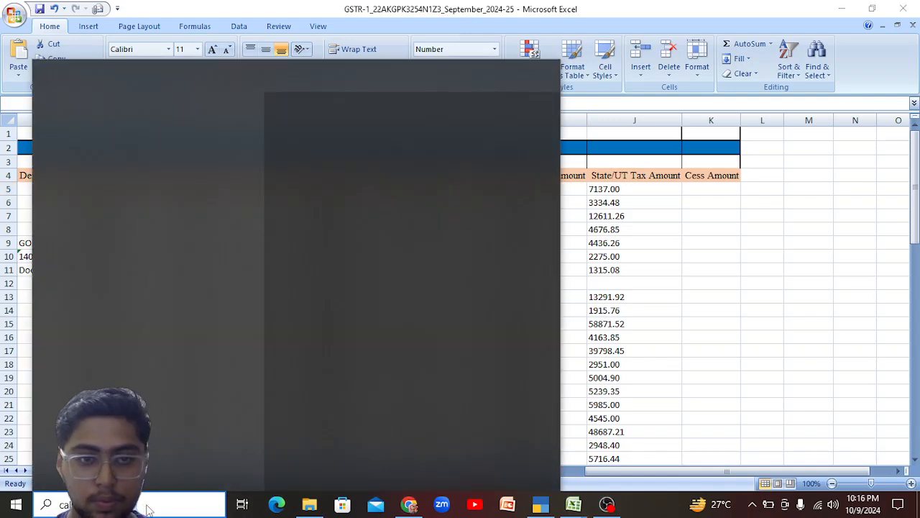
pyautogui.write('l')
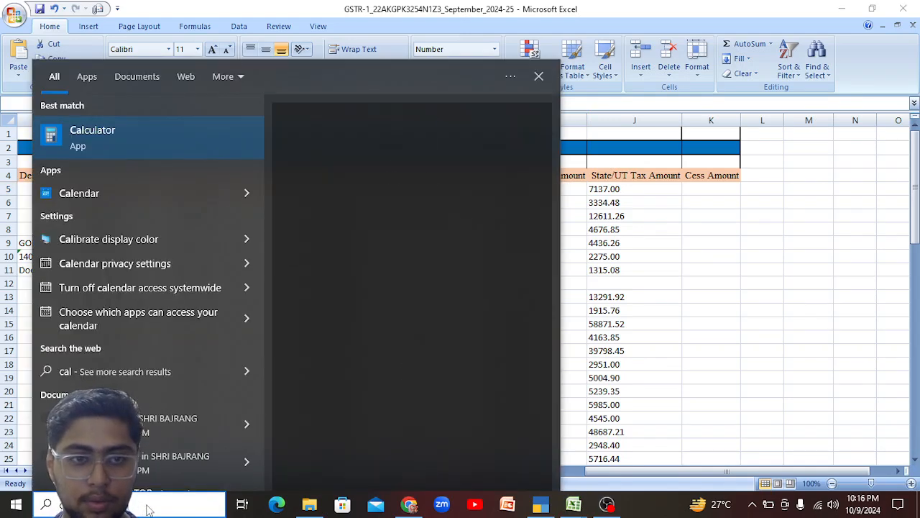
pyautogui.press('Escape')
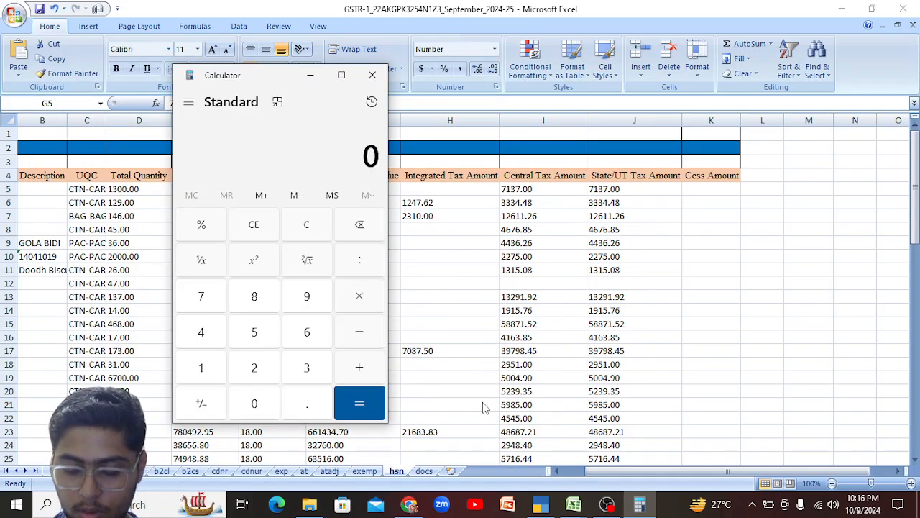
pyautogui.moveTo(284, 74); pyautogui.dragTo(800, 84)
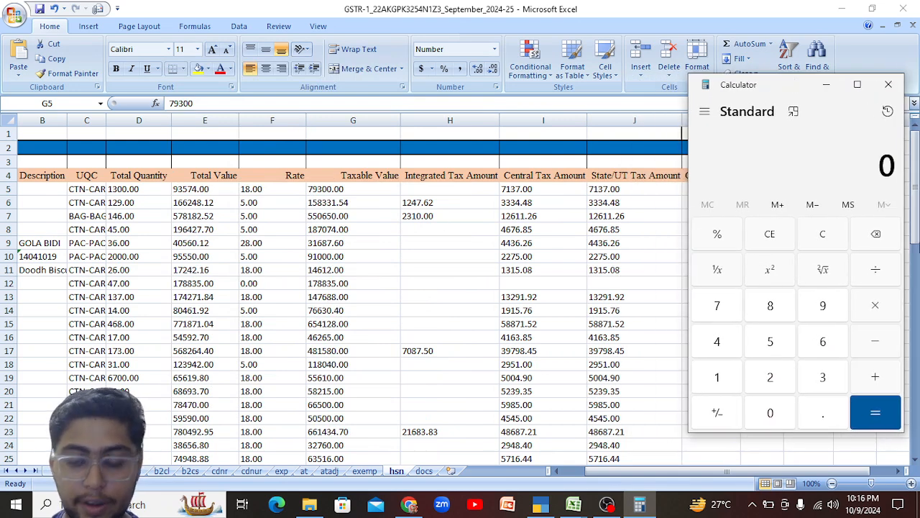
# Calculate 9% of the row 5 taxable value in Calculator as 79300 × 9 ÷ 100.
pyautogui.write('79300*')
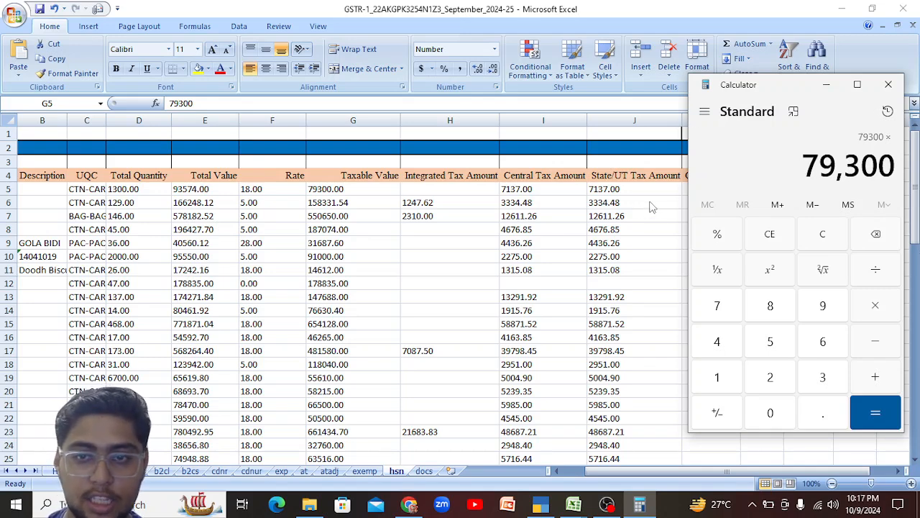
pyautogui.hotkey('alt', 'Tab')
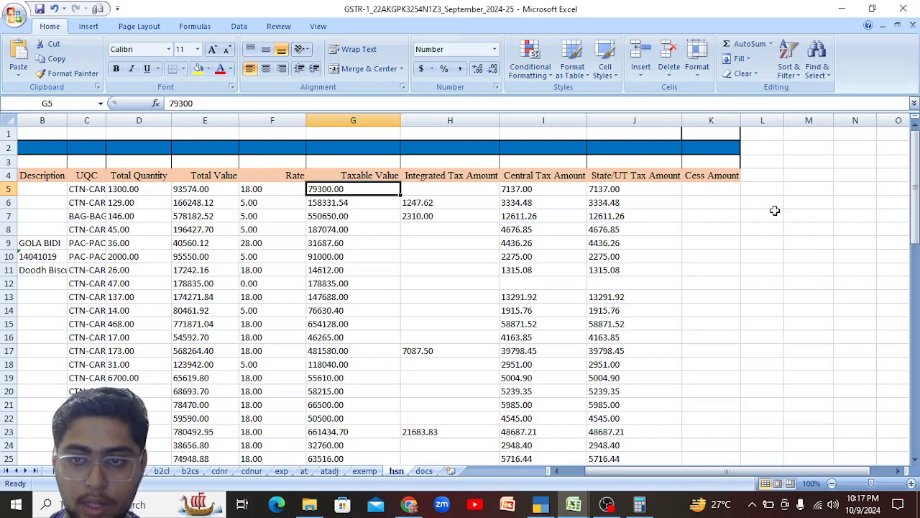
pyautogui.click(775, 214)
pyautogui.click(640, 504)
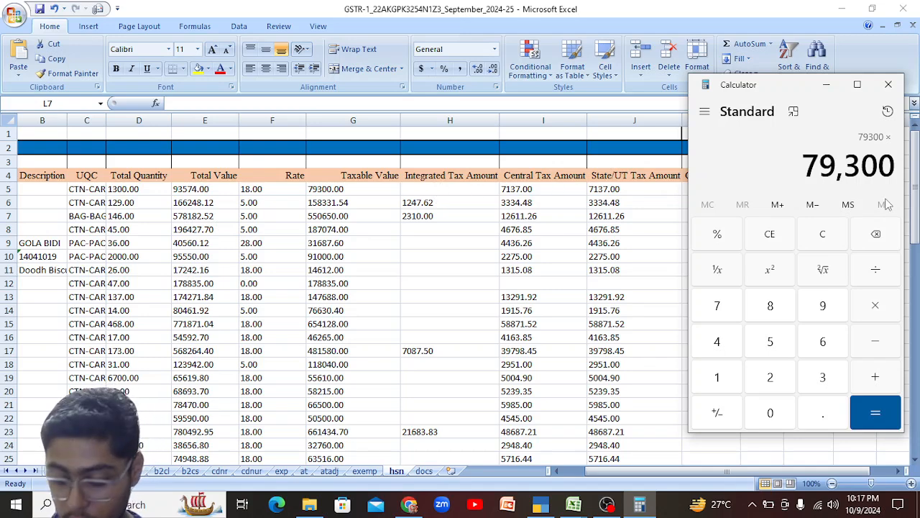
pyautogui.press('9')
pyautogui.press('/')
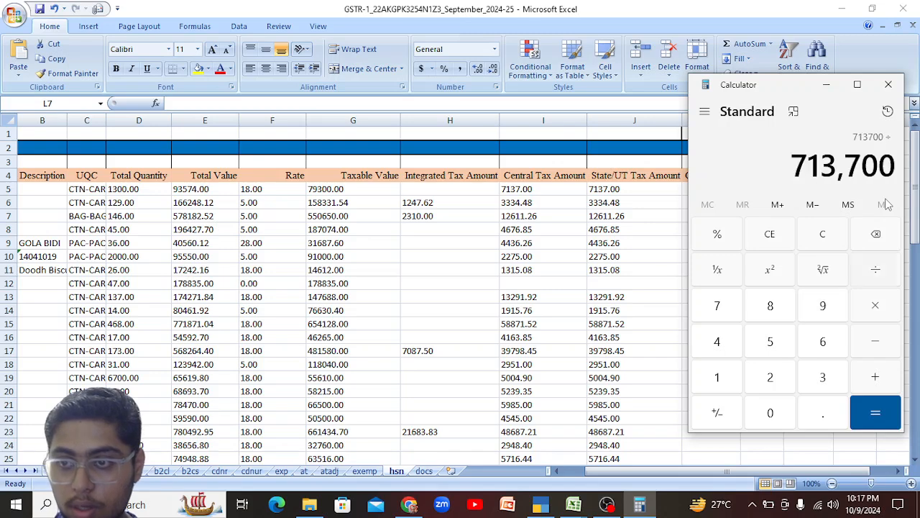
pyautogui.write('100')
pyautogui.press('Return')
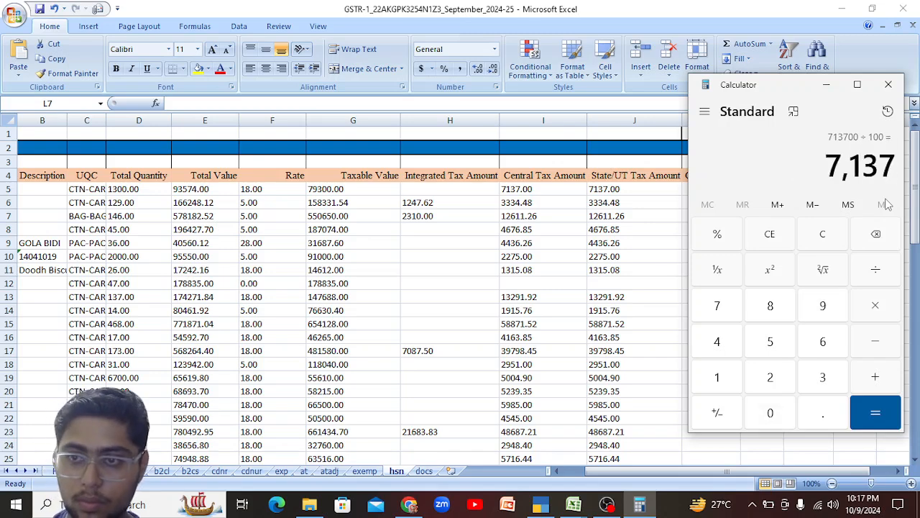
# Return to the workbook, check the central tax amount in I5 and review the tax amounts in H5:J17.
pyautogui.click(562, 190)
pyautogui.click(562, 189)
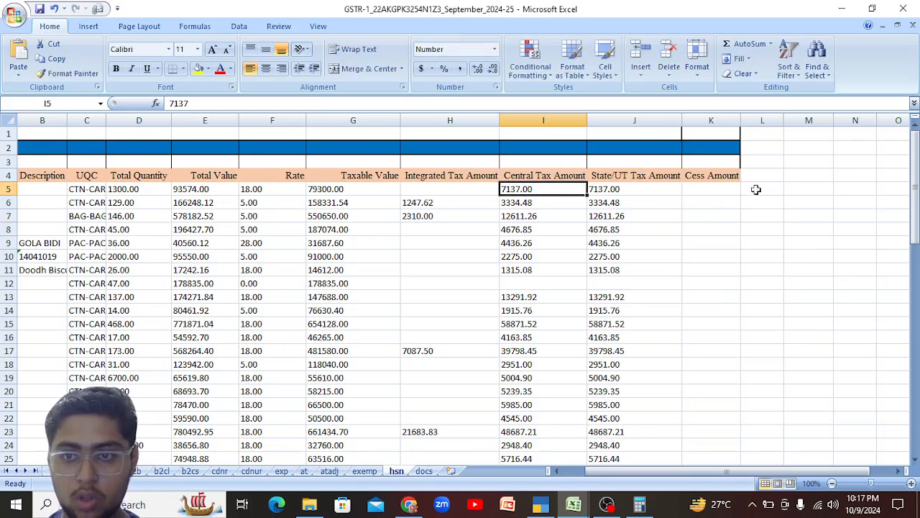
pyautogui.click(755, 189)
pyautogui.moveTo(428, 184); pyautogui.dragTo(608, 350)
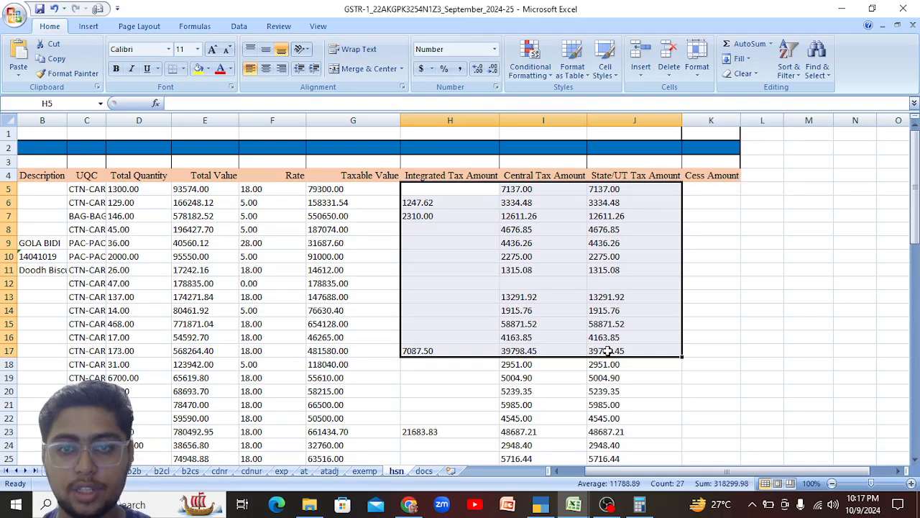
pyautogui.click(777, 214)
# Enter the formula =H5+I5+J5 in cell L5 to total the integrated, central and state tax amounts.
pyautogui.click(776, 188)
pyautogui.write('=')
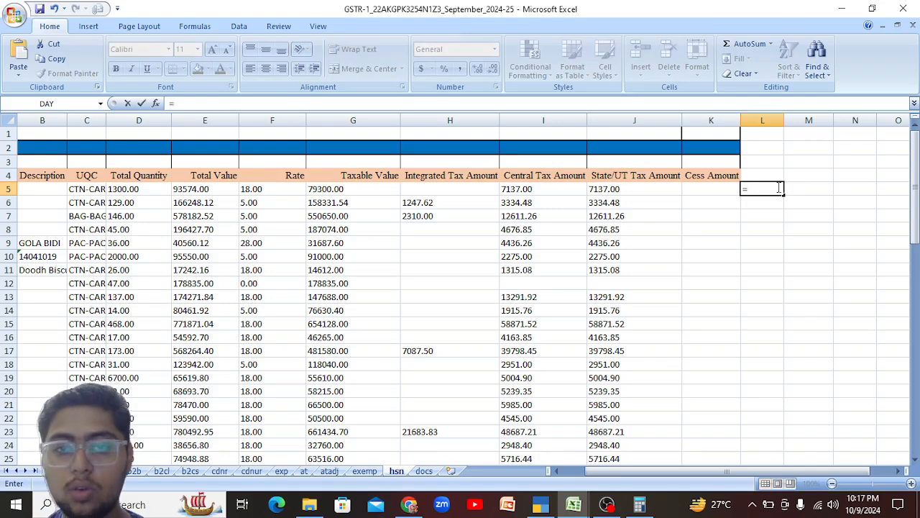
pyautogui.click(489, 185)
pyautogui.write('+')
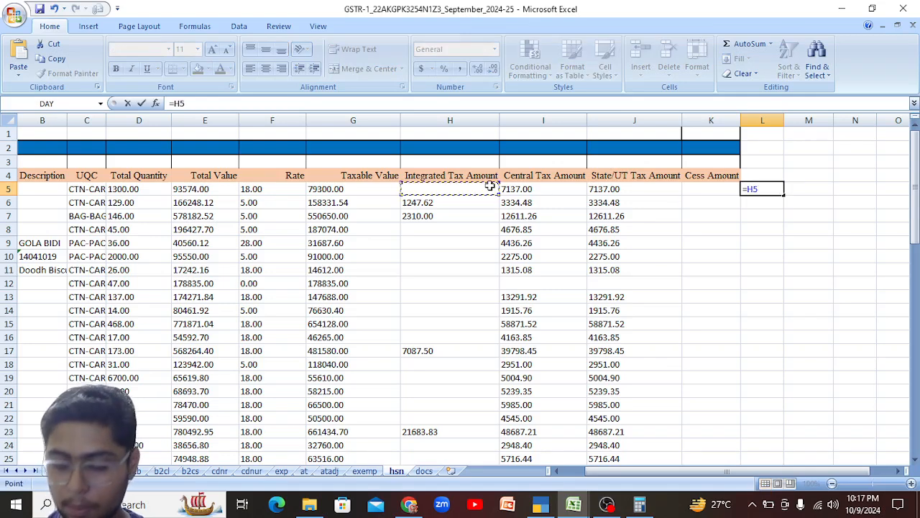
pyautogui.click(521, 187)
pyautogui.write('+')
pyautogui.click(620, 189)
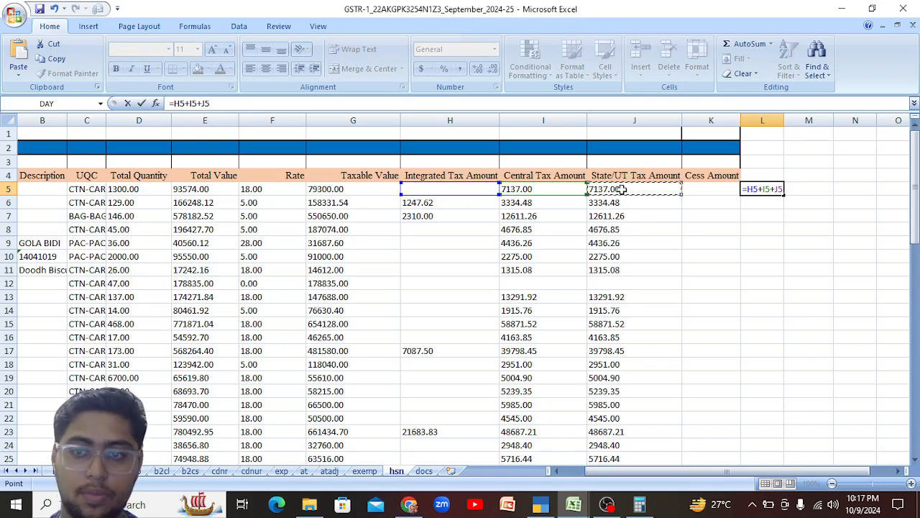
pyautogui.press('Return')
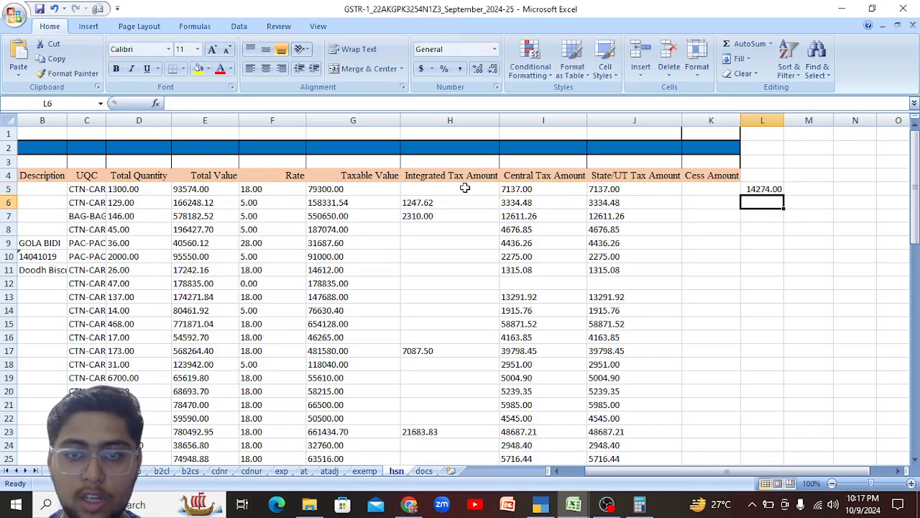
# Compare the row 5 tax amounts in H5:J5 with the tax rate in F5.
pyautogui.moveTo(468, 192); pyautogui.dragTo(617, 191)
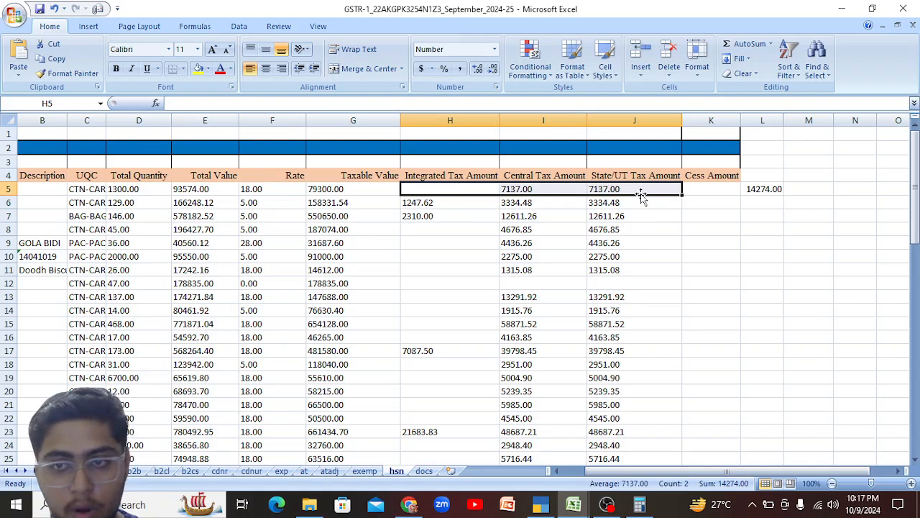
pyautogui.moveTo(468, 190); pyautogui.dragTo(617, 189)
pyautogui.moveTo(561, 191); pyautogui.dragTo(633, 200)
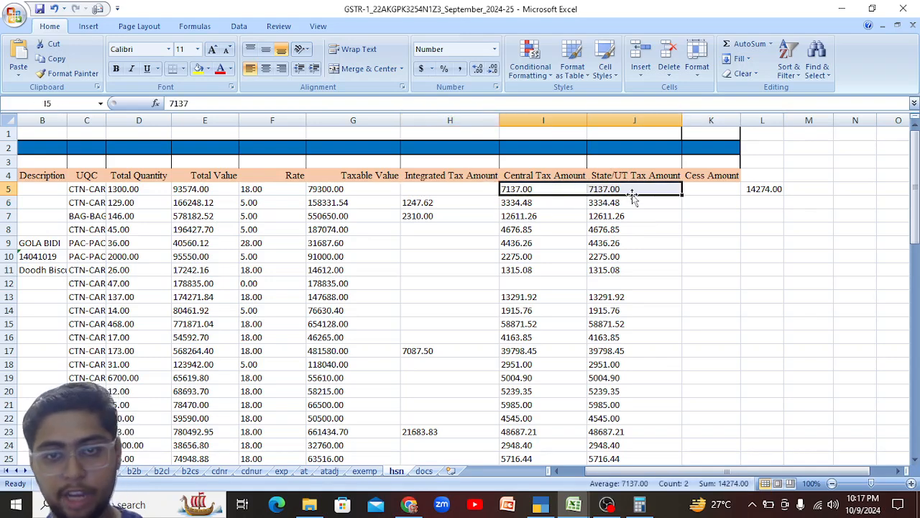
pyautogui.click(279, 193)
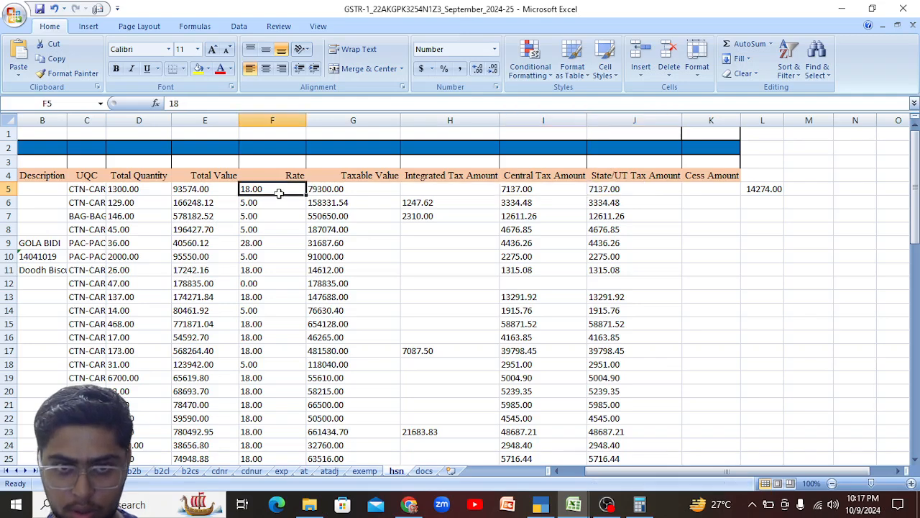
# Check the row 6 integrated, central and state tax amounts in H6:J6 and the row 5 total formula in L5.
pyautogui.moveTo(535, 204); pyautogui.dragTo(607, 203)
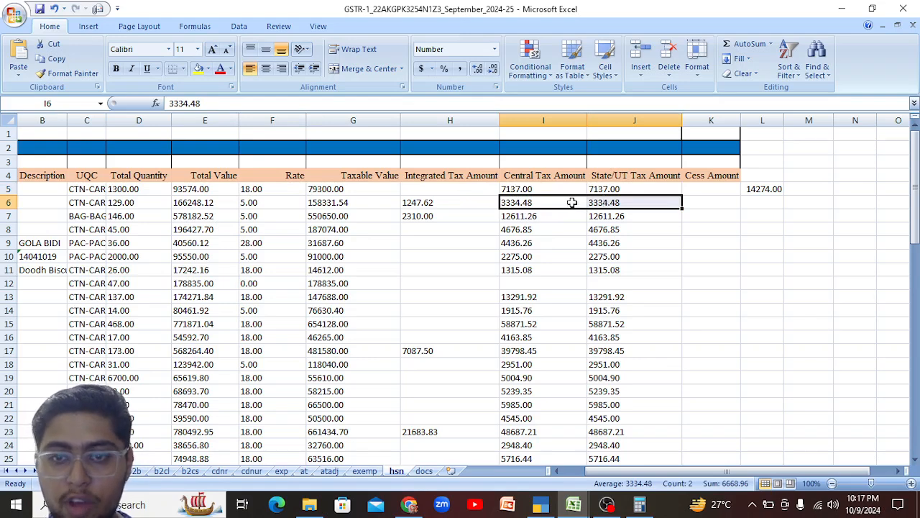
pyautogui.click(426, 203)
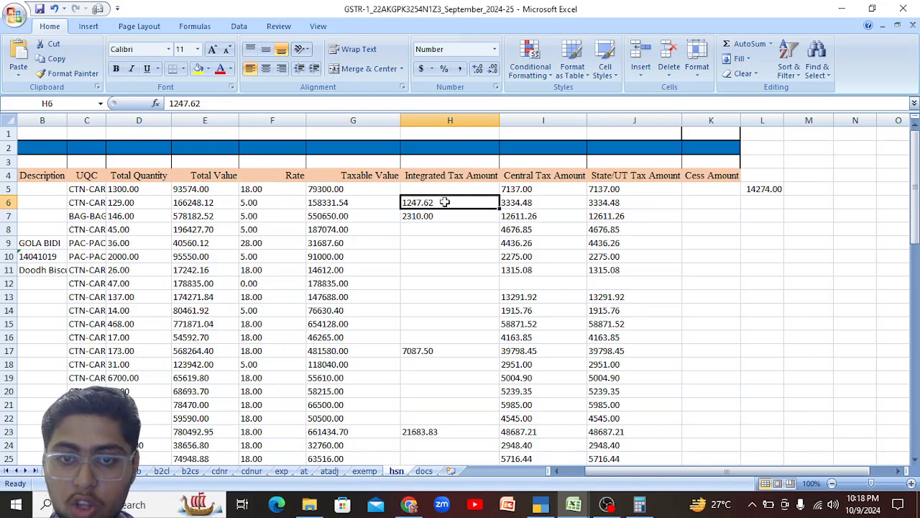
pyautogui.moveTo(429, 203); pyautogui.dragTo(642, 203)
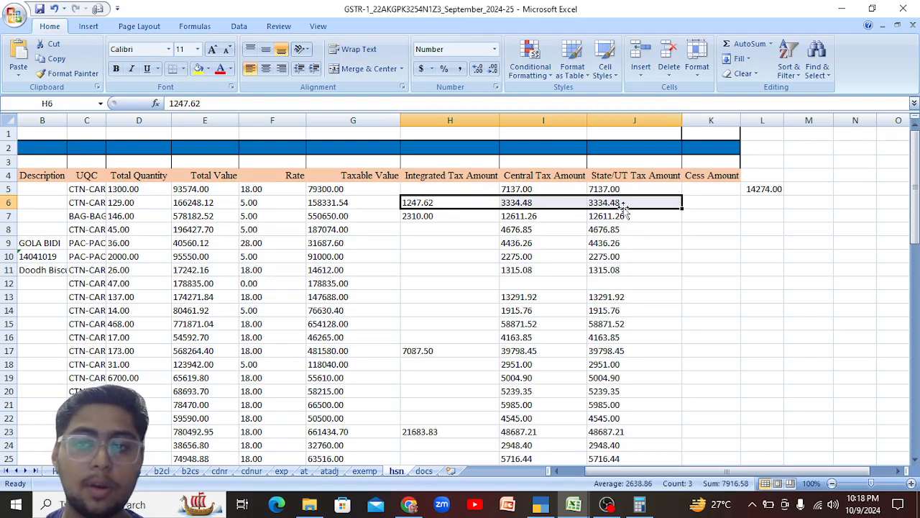
pyautogui.click(764, 189)
pyautogui.moveTo(784, 198)
pyautogui.mouseDown()
pyautogui.moveTo(789, 248)
pyautogui.moveTo(782, 196)
pyautogui.mouseUp()
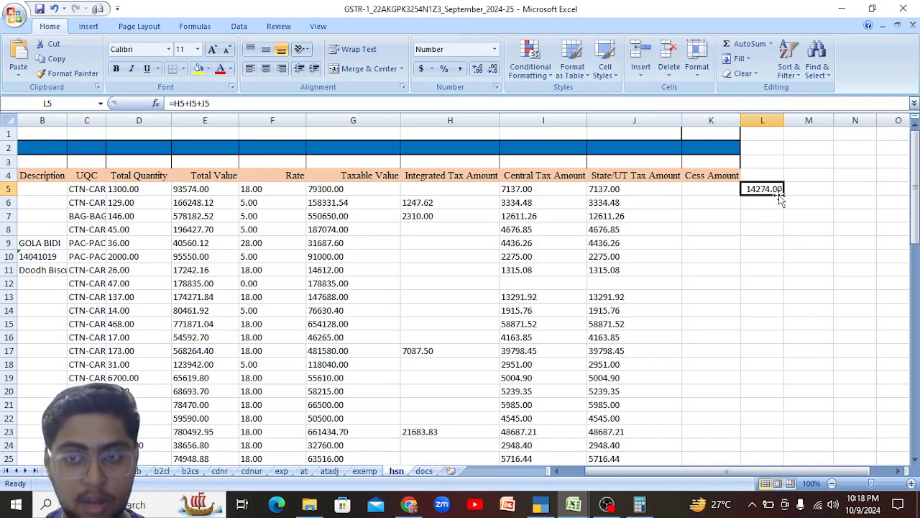
pyautogui.click(789, 227)
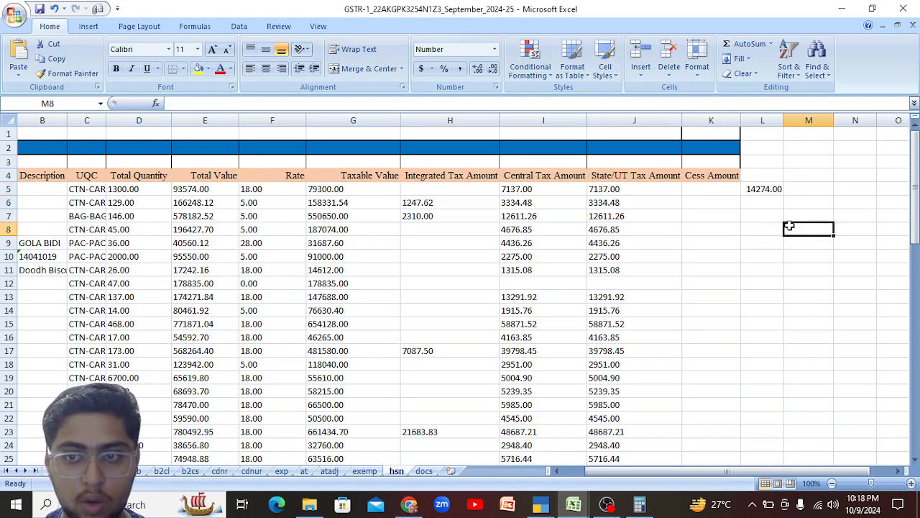
# Enter the formula =G5*F5/100 in cell M5 to calculate the tax from the taxable value and rate.
pyautogui.click(808, 188)
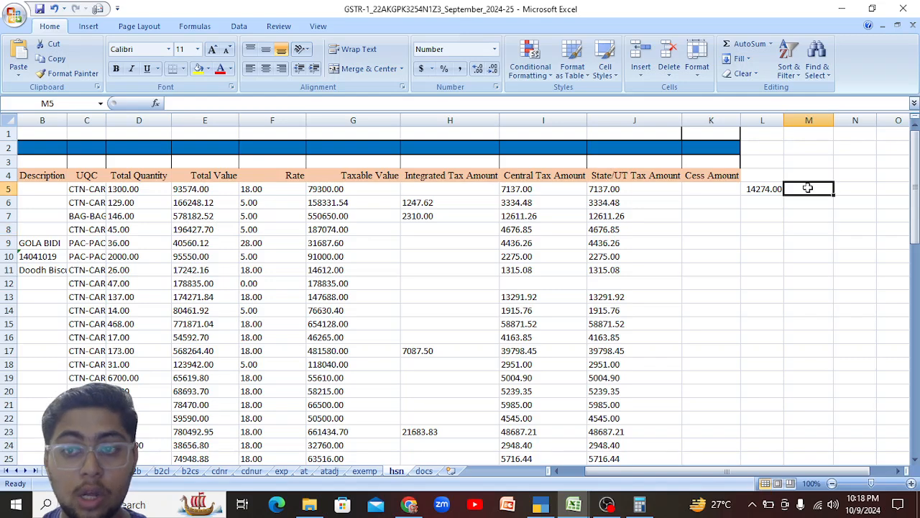
pyautogui.write('=')
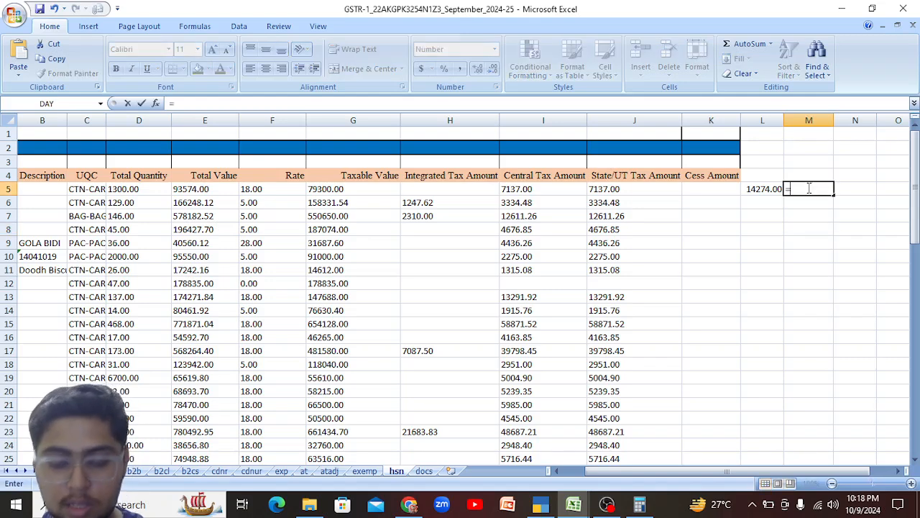
pyautogui.click(366, 191)
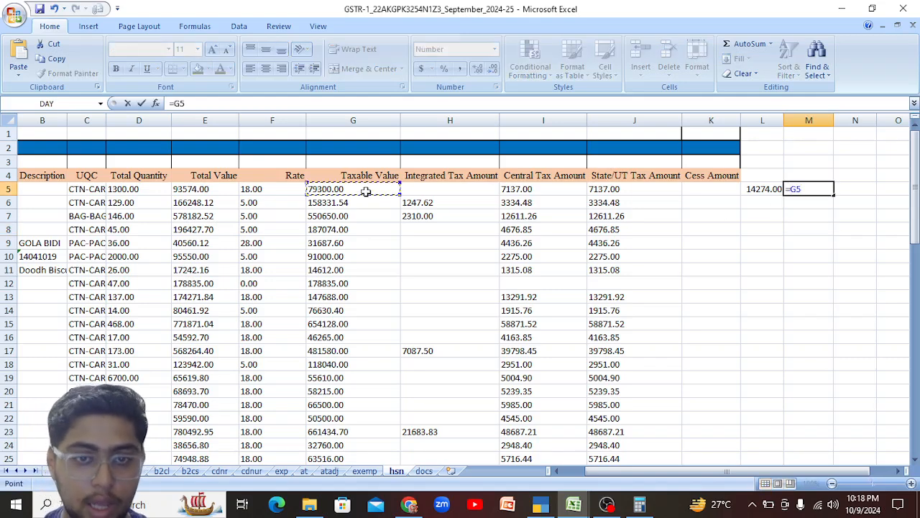
pyautogui.write('*')
pyautogui.click(268, 190)
pyautogui.write('/100')
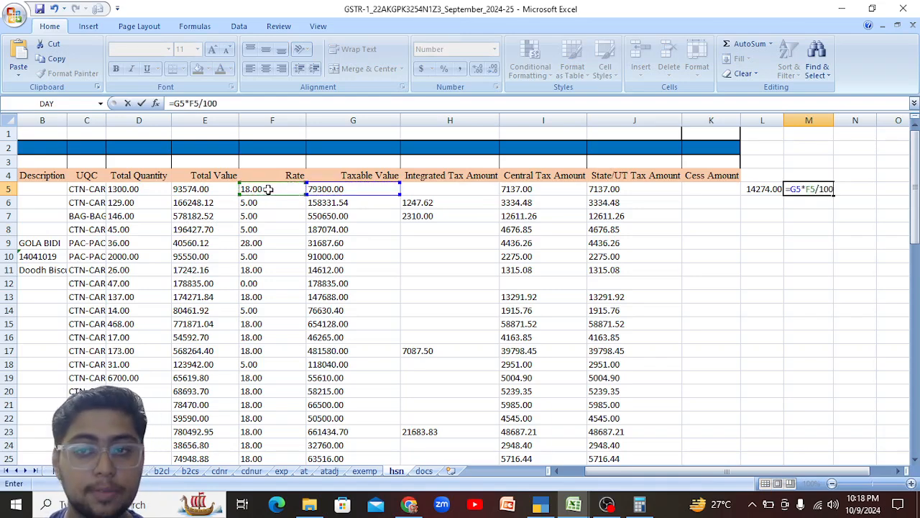
pyautogui.press('Return')
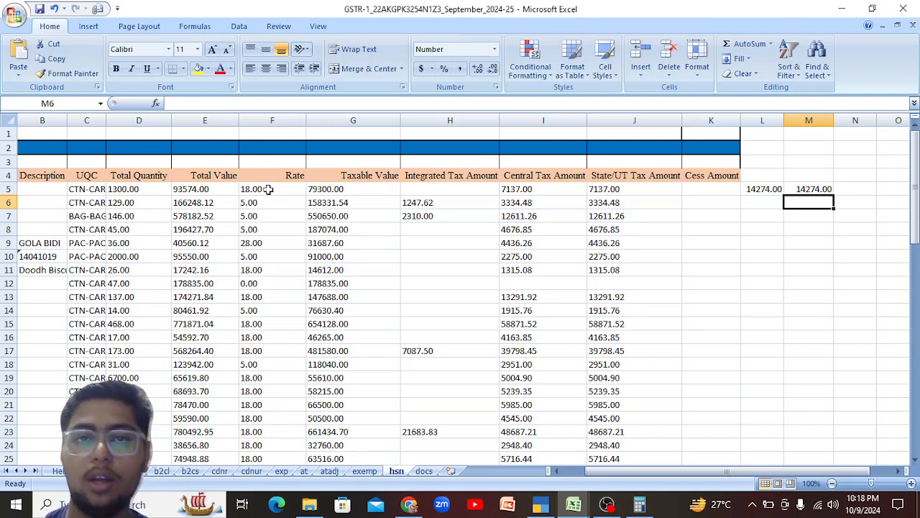
# Review the taxable value in G5 and the differing tax rates in column F, rows 5 to 10.
pyautogui.click(321, 193)
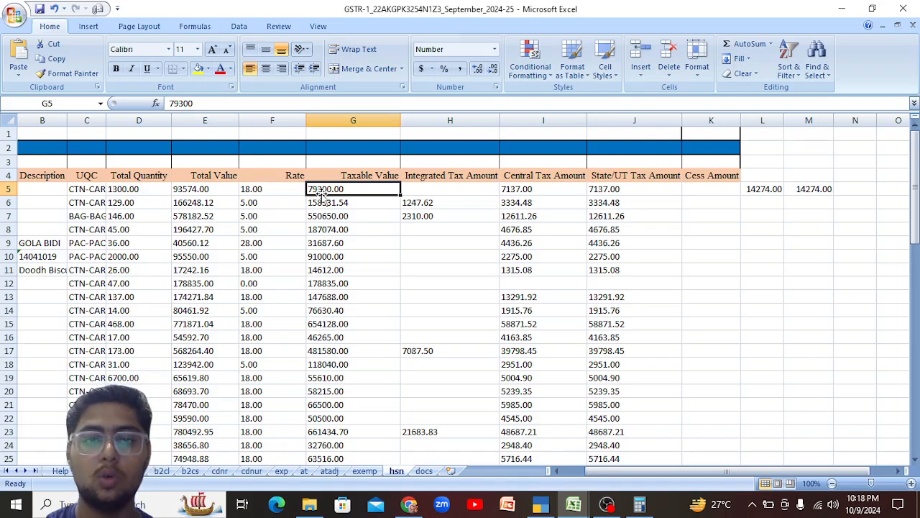
pyautogui.click(284, 201)
pyautogui.click(287, 190)
pyautogui.click(295, 201)
pyautogui.click(282, 251)
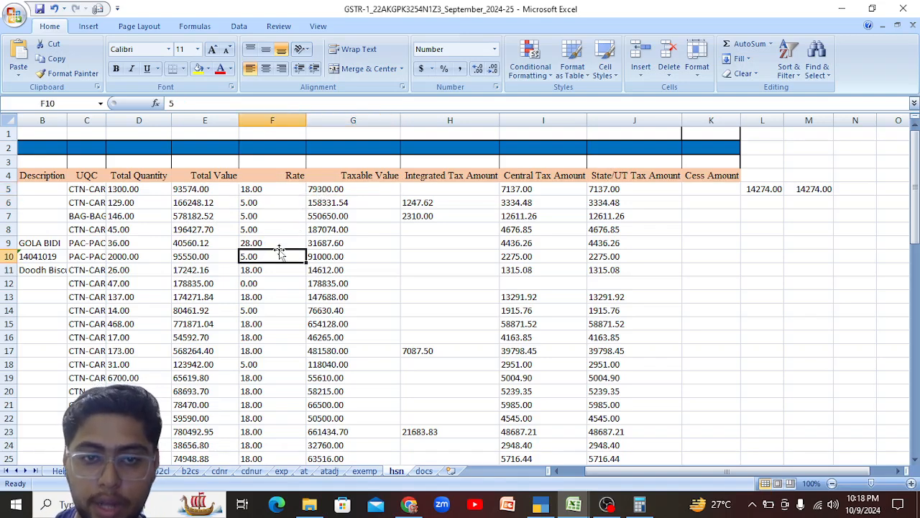
pyautogui.click(284, 243)
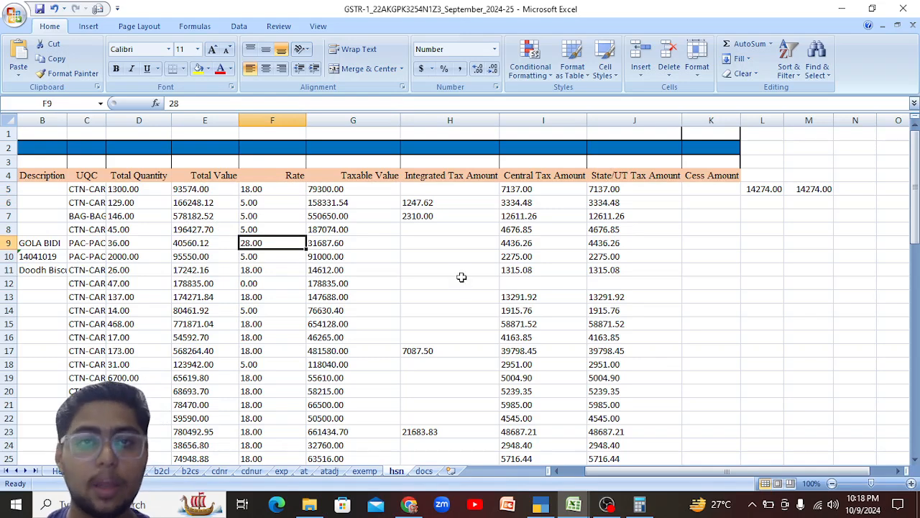
# Enter the formula =L5-M5 in cell N5 to find the difference between the reported and calculated tax.
pyautogui.click(825, 189)
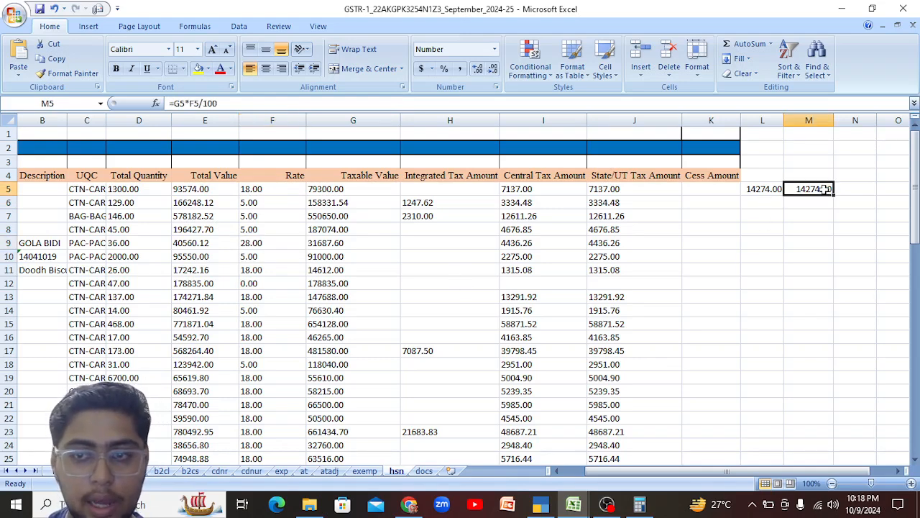
pyautogui.click(860, 189)
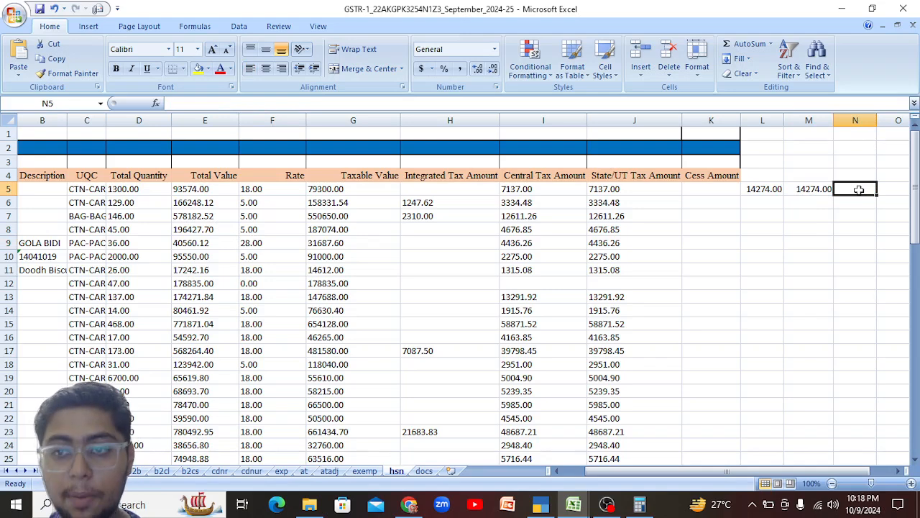
pyautogui.write('=L5')
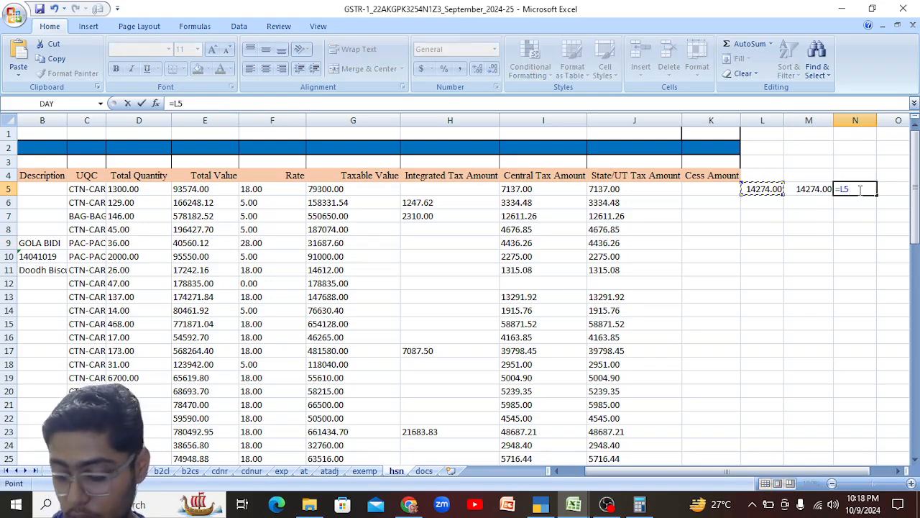
pyautogui.write('-M5')
pyautogui.press('Return')
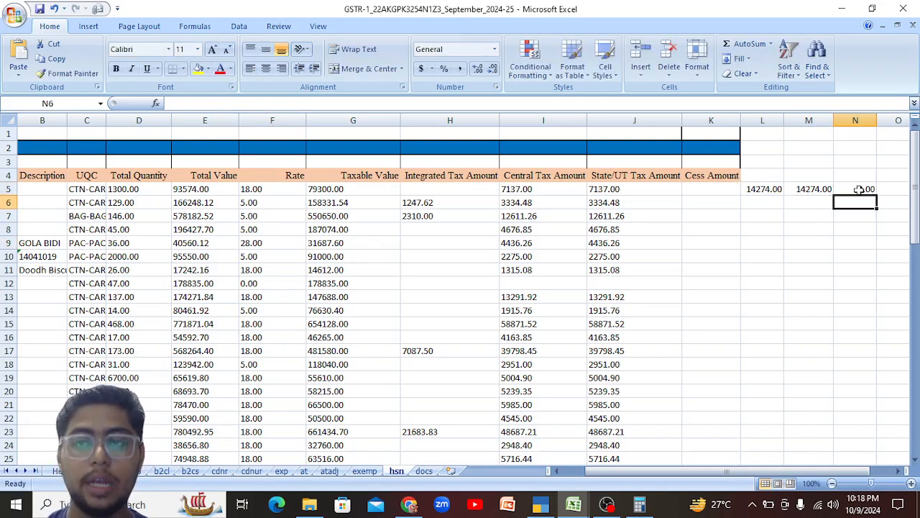
pyautogui.click(866, 192)
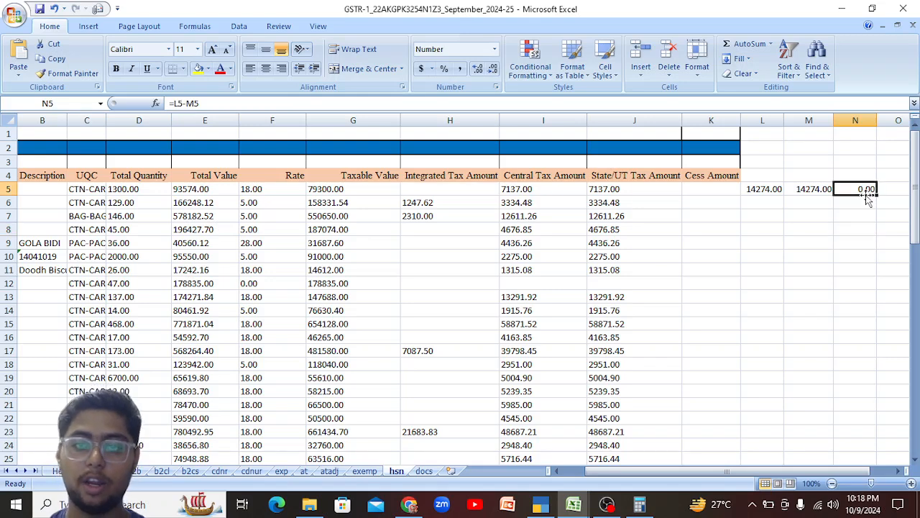
# Compare the row 5 tax amounts in H5:J5 with the total formula in L5 and the rate-based formula in M5.
pyautogui.moveTo(579, 180); pyautogui.dragTo(633, 189)
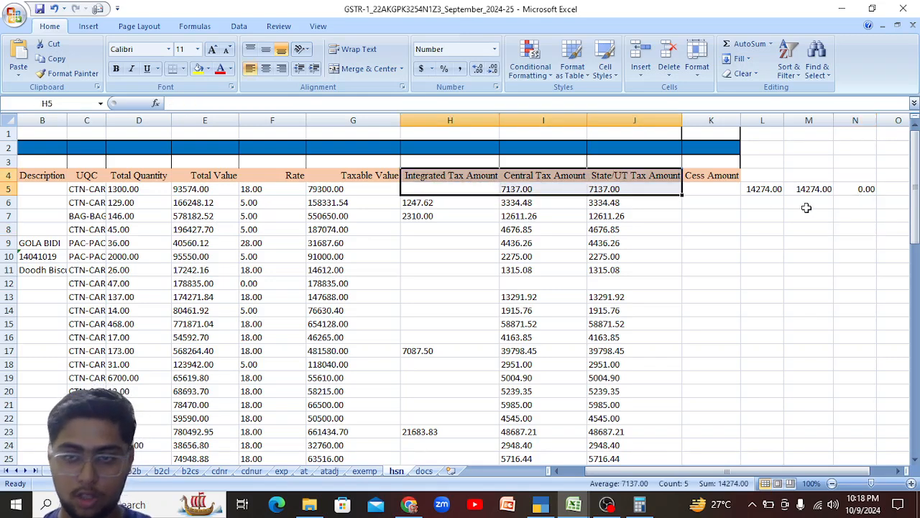
pyautogui.click(765, 190)
pyautogui.click(468, 191)
pyautogui.moveTo(475, 192); pyautogui.dragTo(556, 185)
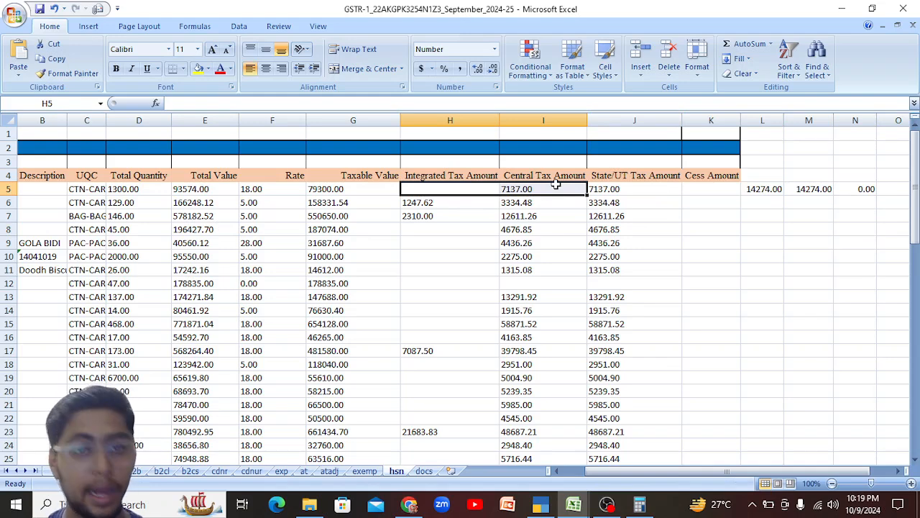
pyautogui.click(533, 243)
pyautogui.moveTo(488, 191); pyautogui.dragTo(617, 185)
pyautogui.click(761, 192)
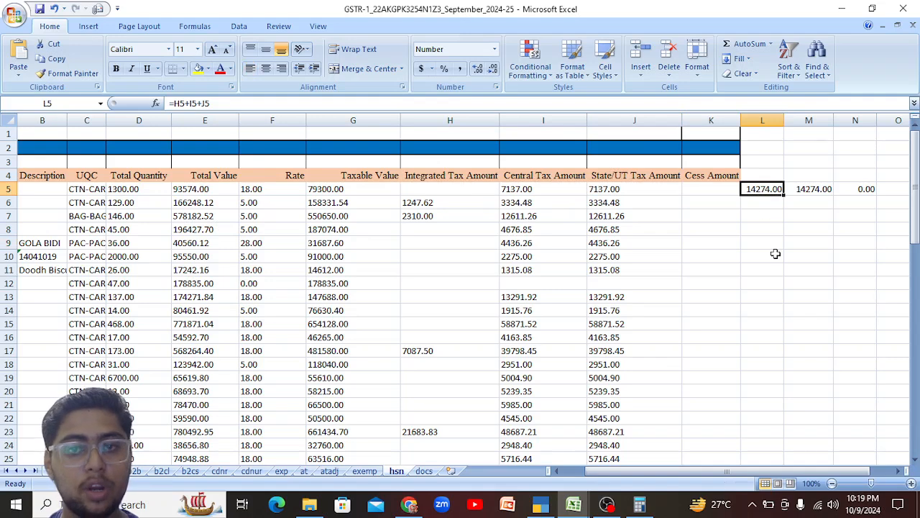
pyautogui.click(819, 190)
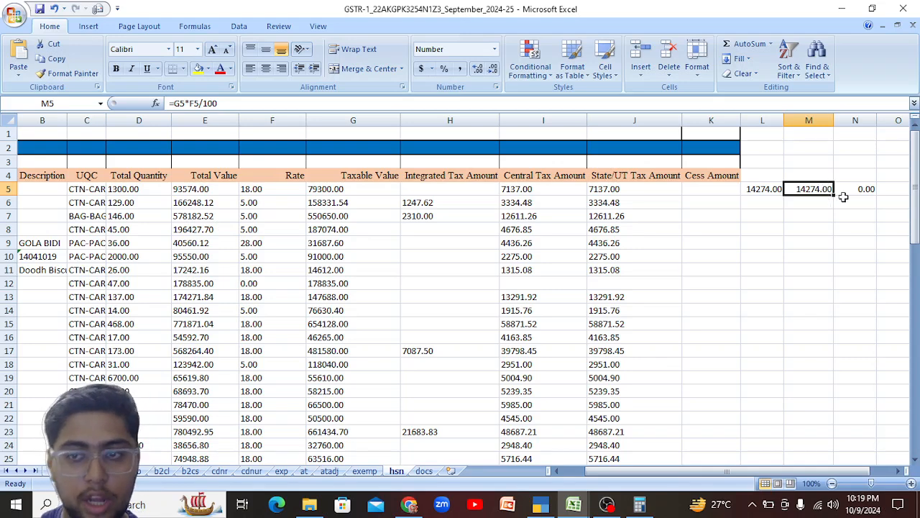
# Copy the row 5 check formulas in L5:N5 down through row 71.
pyautogui.click(865, 189)
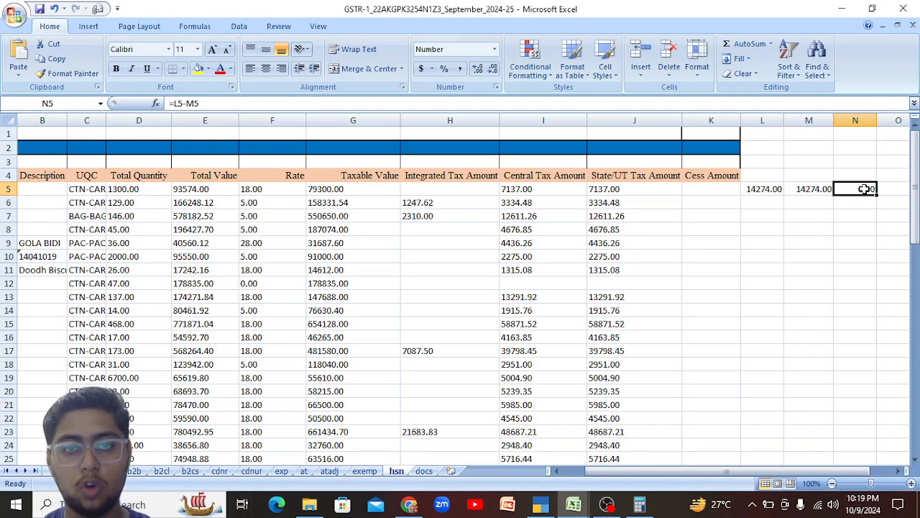
pyautogui.moveTo(757, 189); pyautogui.dragTo(780, 345)
pyautogui.click(776, 338)
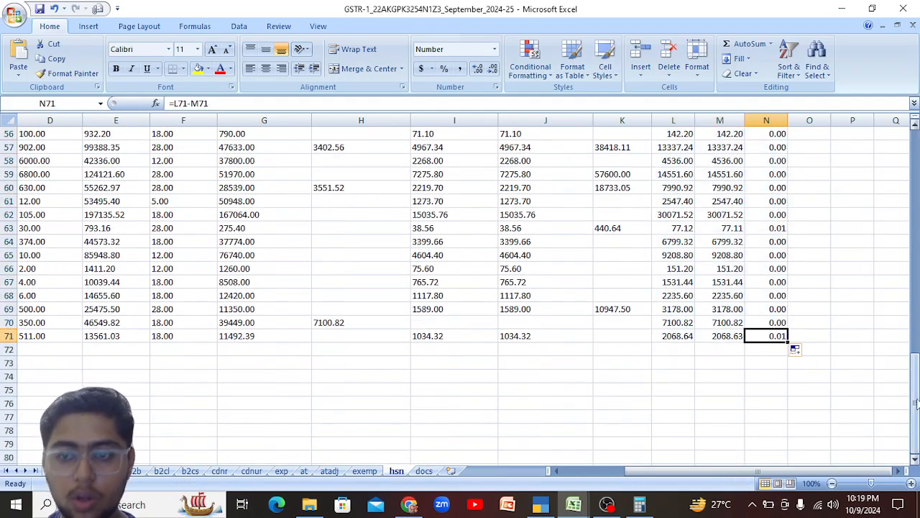
# Examine the tax differences in column N from row 71 up to row 9 for mismatches.
pyautogui.press('Up')
pyautogui.press('Up')
pyautogui.press('Up')
pyautogui.press('Up')
pyautogui.press('Up')
pyautogui.press('Up')
pyautogui.press('Up')
pyautogui.press('Up')
pyautogui.press('Up')
pyautogui.press('Up')
pyautogui.press('Up')
pyautogui.press('Up')
pyautogui.press('Up')
pyautogui.press('Up')
pyautogui.press('Up')
pyautogui.press('Up')
pyautogui.press('Up')
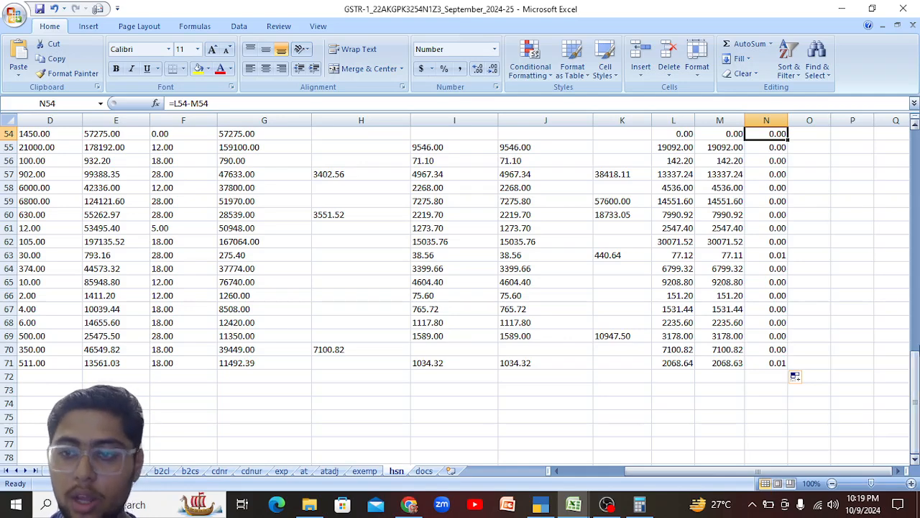
pyautogui.click(782, 362)
pyautogui.moveTo(782, 362); pyautogui.dragTo(773, 272)
pyautogui.click(773, 271)
pyautogui.press('Up')
pyautogui.press('Up')
pyautogui.press('Up')
pyautogui.press('Up')
pyautogui.press('Up')
pyautogui.press('Up')
pyautogui.press('Up')
pyautogui.press('Up')
pyautogui.press('Up')
pyautogui.press('Up')
pyautogui.press('Up')
pyautogui.press('Up')
pyautogui.press('Up')
pyautogui.press('Up')
pyautogui.press('Up')
pyautogui.press('Up')
pyautogui.press('Up')
pyautogui.press('Up')
pyautogui.press('Up')
pyautogui.press('Up')
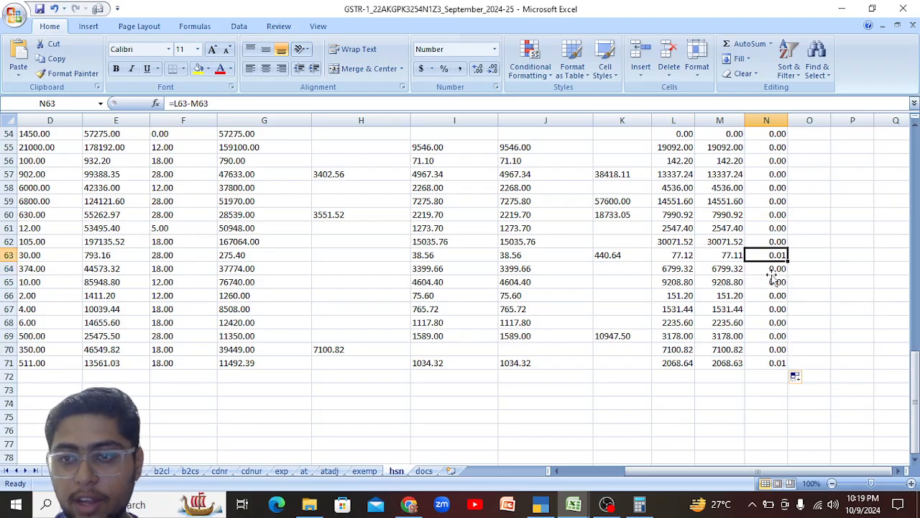
pyautogui.press('Up')
pyautogui.press('Up')
pyautogui.press('Up')
pyautogui.press('Up')
pyautogui.press('Up')
pyautogui.press('Up')
pyautogui.press('Up')
pyautogui.press('Up')
pyautogui.press('Up')
pyautogui.press('Up')
pyautogui.press('Up')
pyautogui.press('Up')
pyautogui.press('Up')
pyautogui.press('Up')
pyautogui.press('Up')
pyautogui.press('Up')
pyautogui.press('Up')
pyautogui.press('Up')
pyautogui.press('Up')
pyautogui.press('Up')
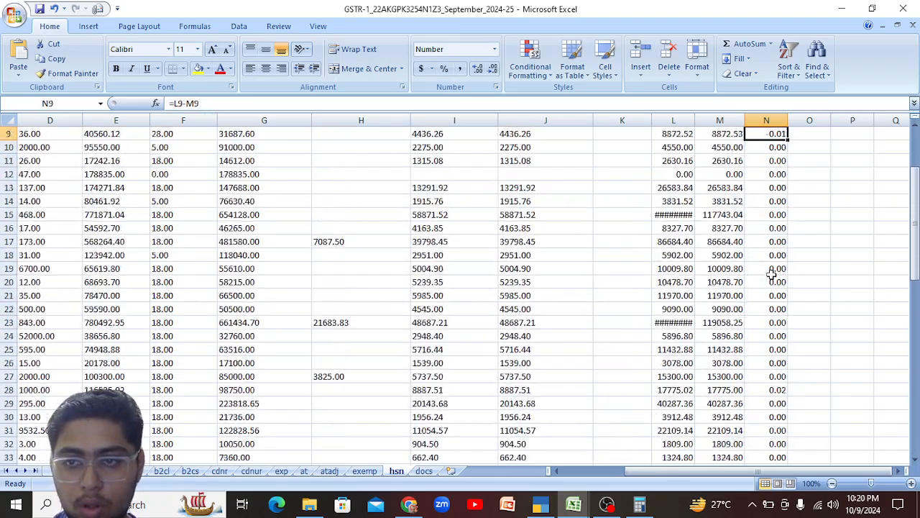
# Review the differences in N6:N21 and the total, calculated and difference values in L5:N18.
pyautogui.moveTo(773, 202); pyautogui.dragTo(767, 399)
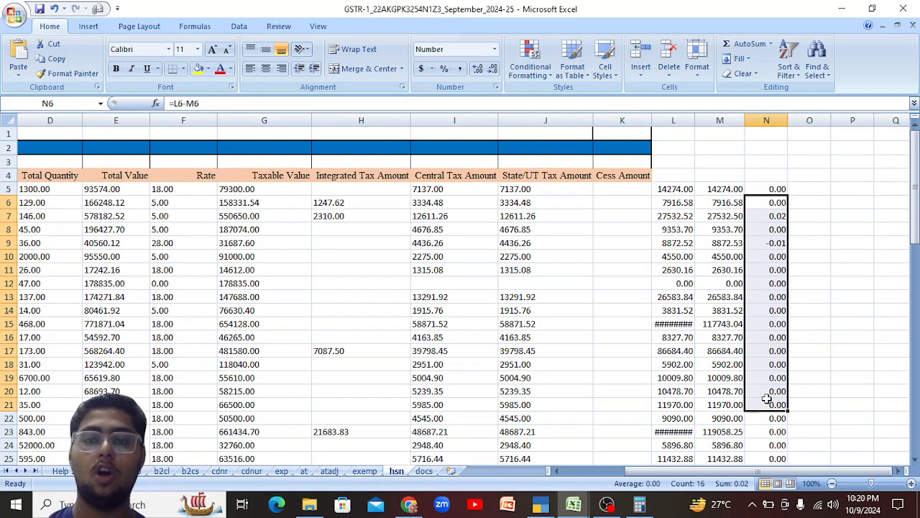
pyautogui.click(859, 177)
pyautogui.moveTo(678, 188); pyautogui.dragTo(767, 363)
pyautogui.click(836, 188)
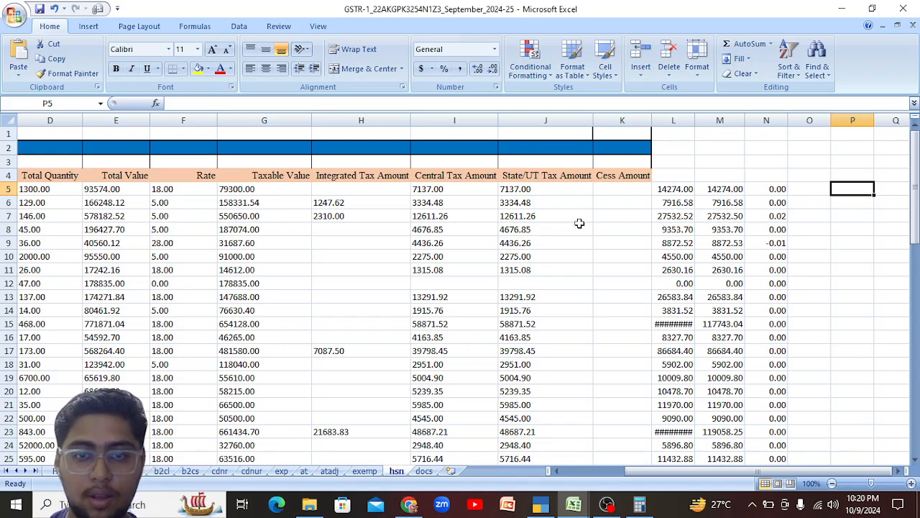
pyautogui.click(638, 215)
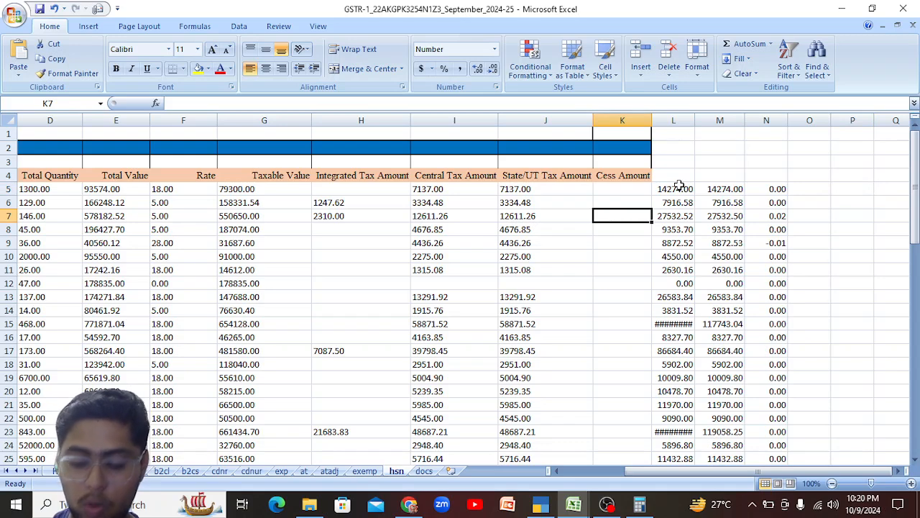